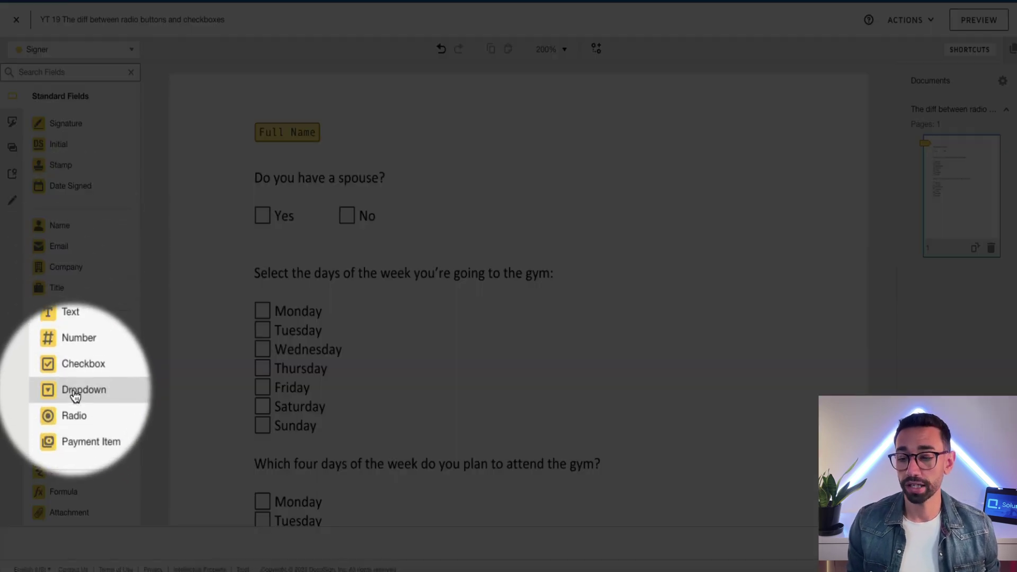
- Add a radio group at the Yes answer and label it 'do you have a spouse'
drag(59, 410, 255, 208)
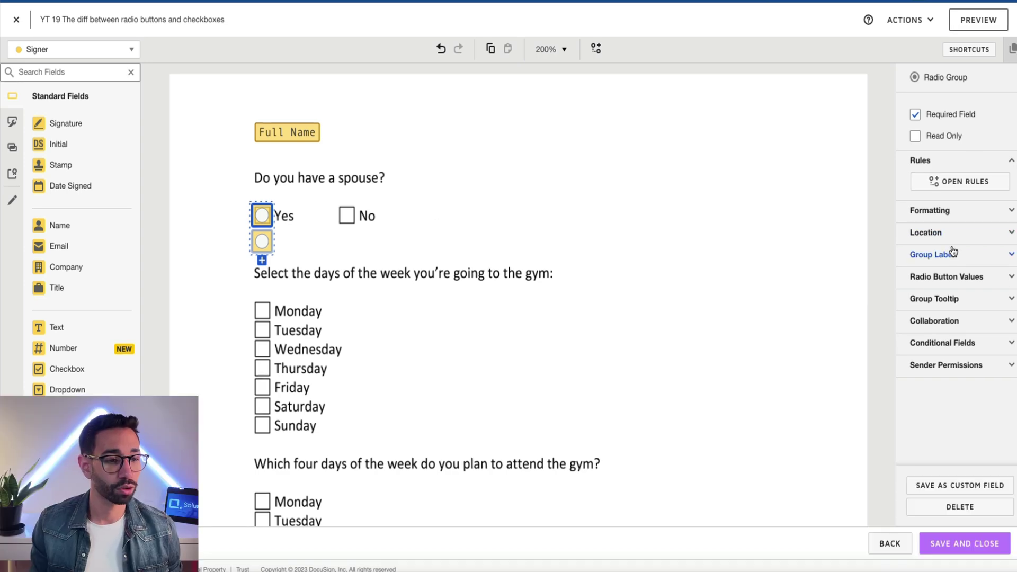
click(948, 254)
triple_click(959, 283)
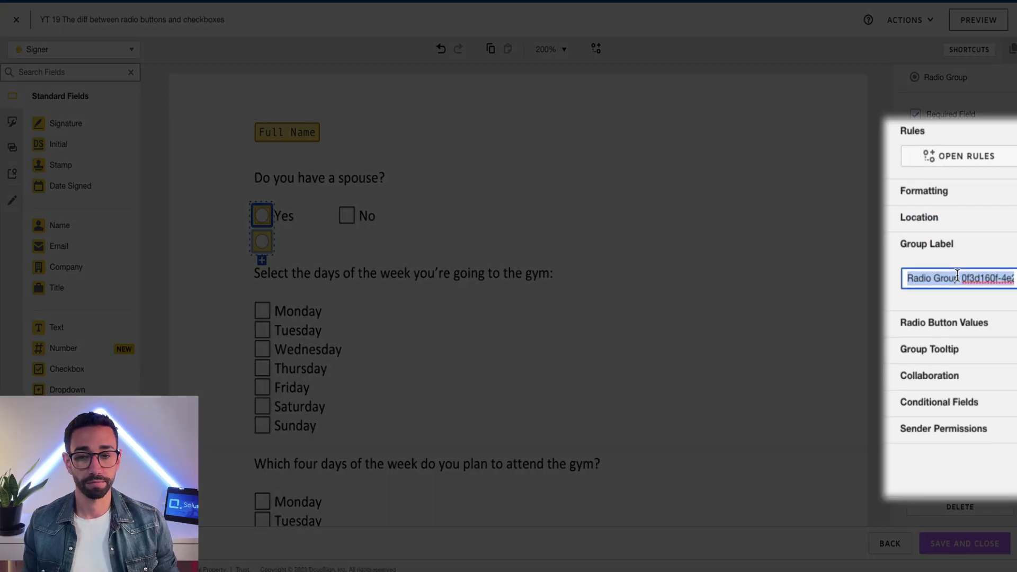
text(do you have a spouse)
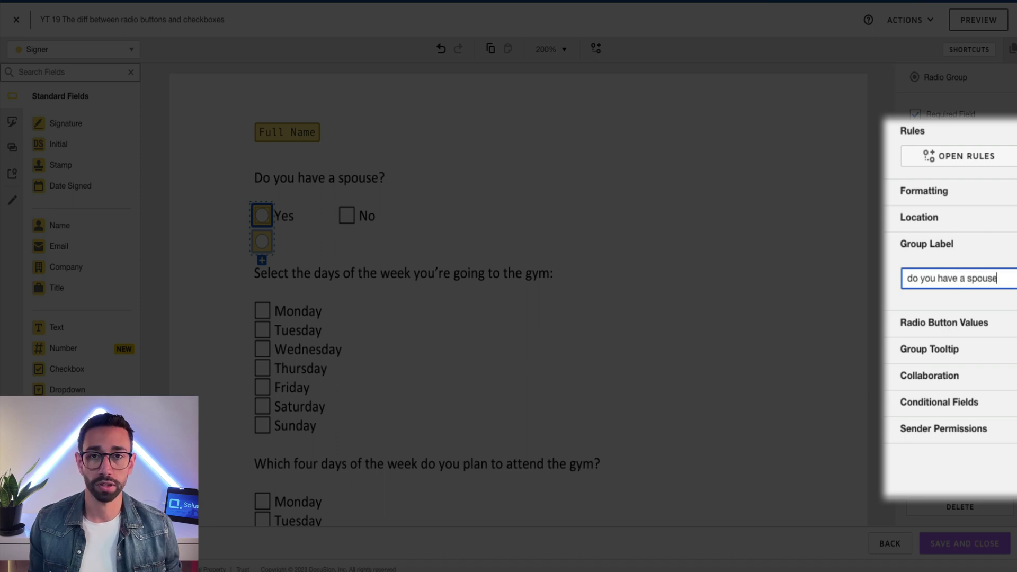
- Set the first radio value to 'yes' and clear the second value
click(983, 324)
double_click(956, 347)
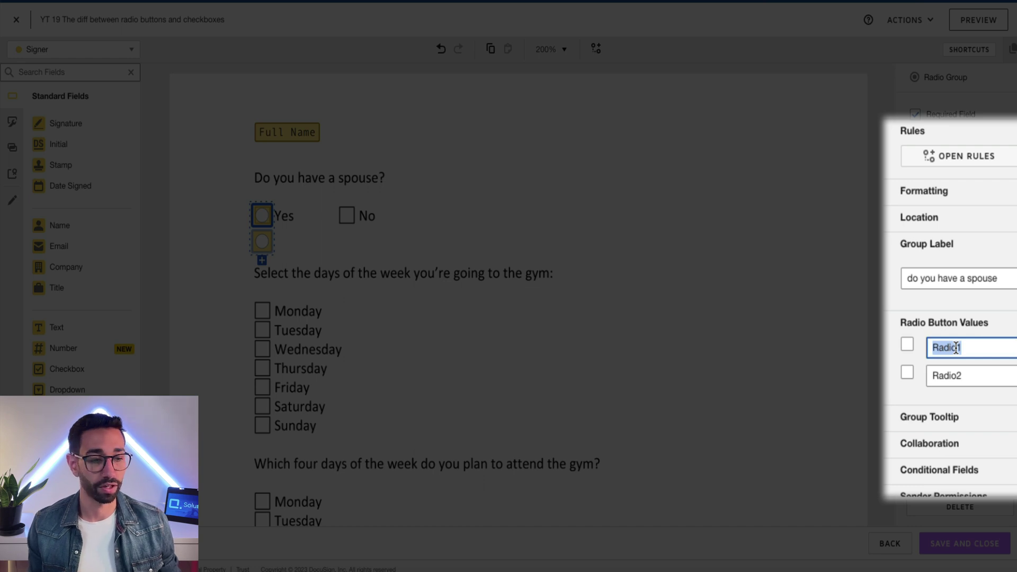
text(yes)
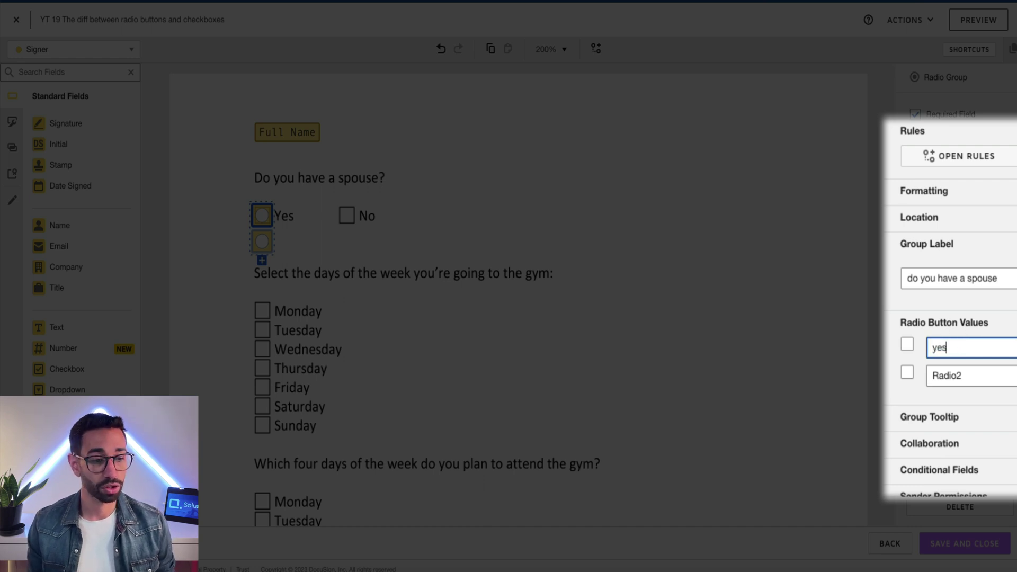
double_click(947, 377)
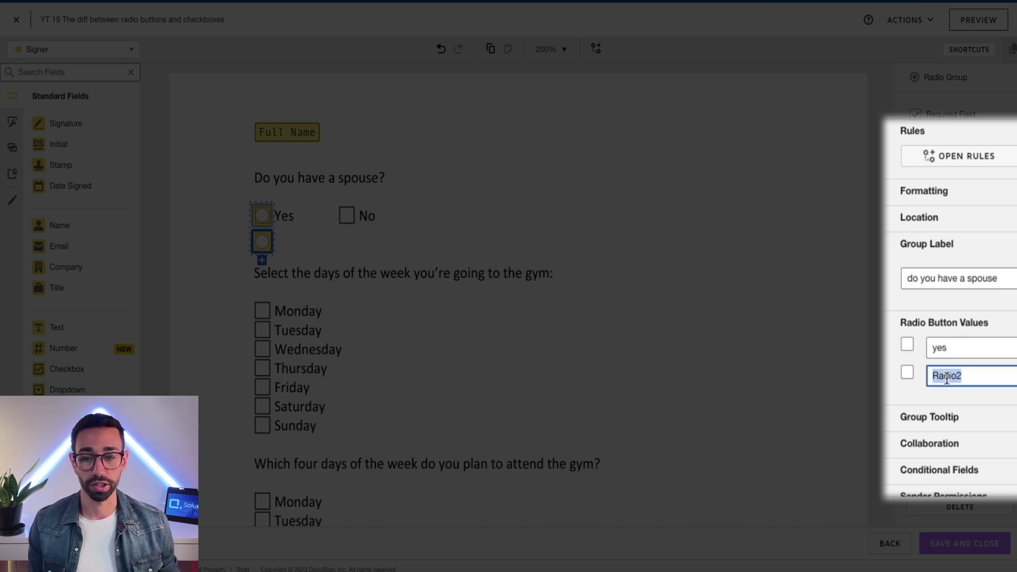
key(BackSpace)
click(951, 348)
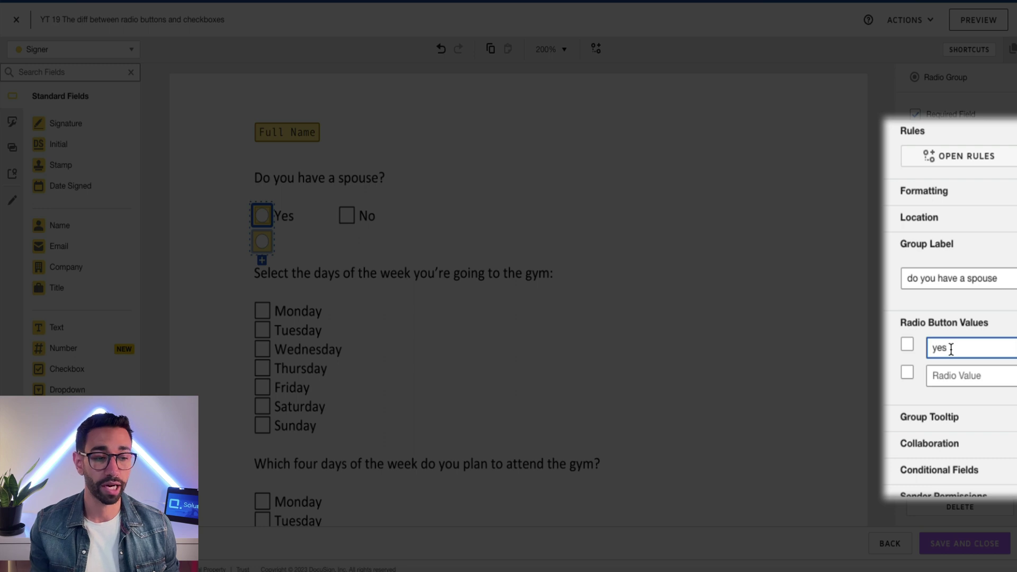
- Enter 'no' as the spouse group's second value and place another radio group beside No
click(956, 377)
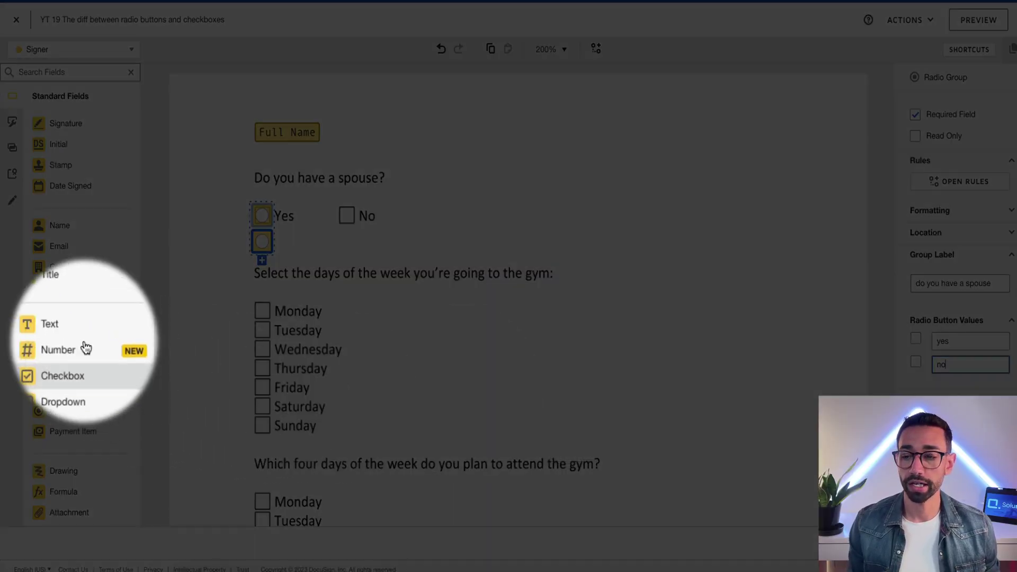
drag(101, 411, 337, 210)
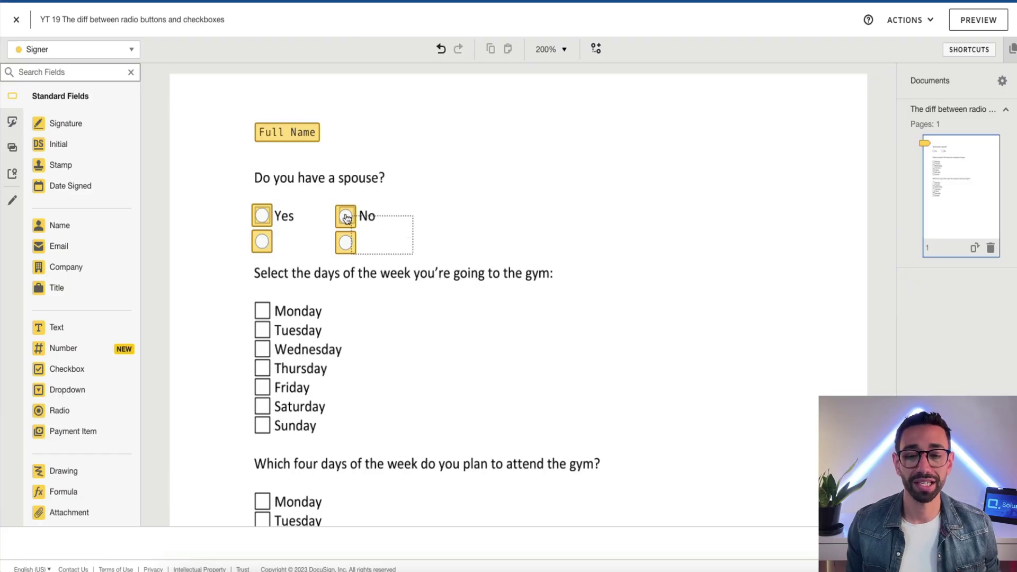
- Delete the extra radio group and move the second spouse button beside No
click(347, 218)
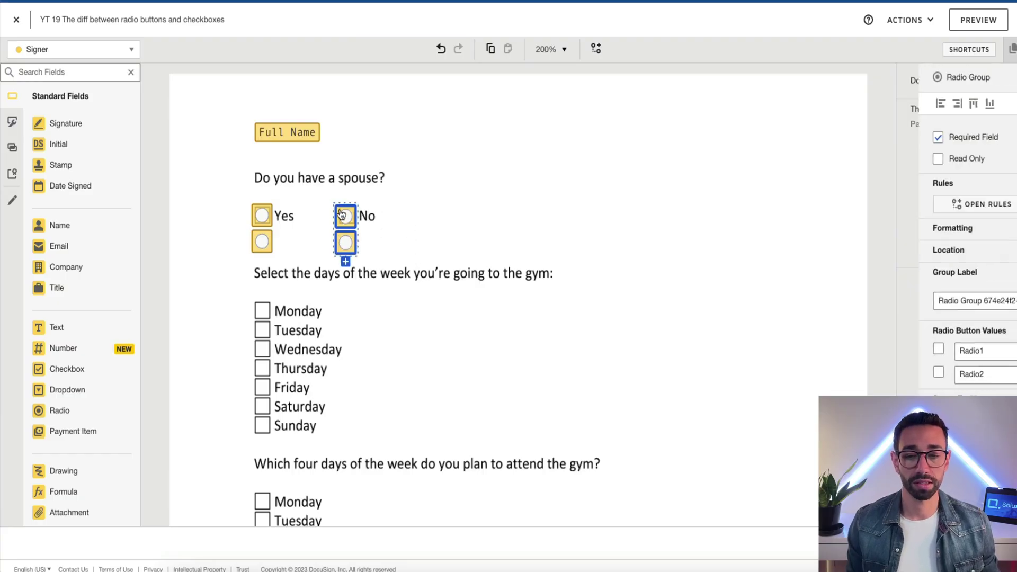
key(Delete)
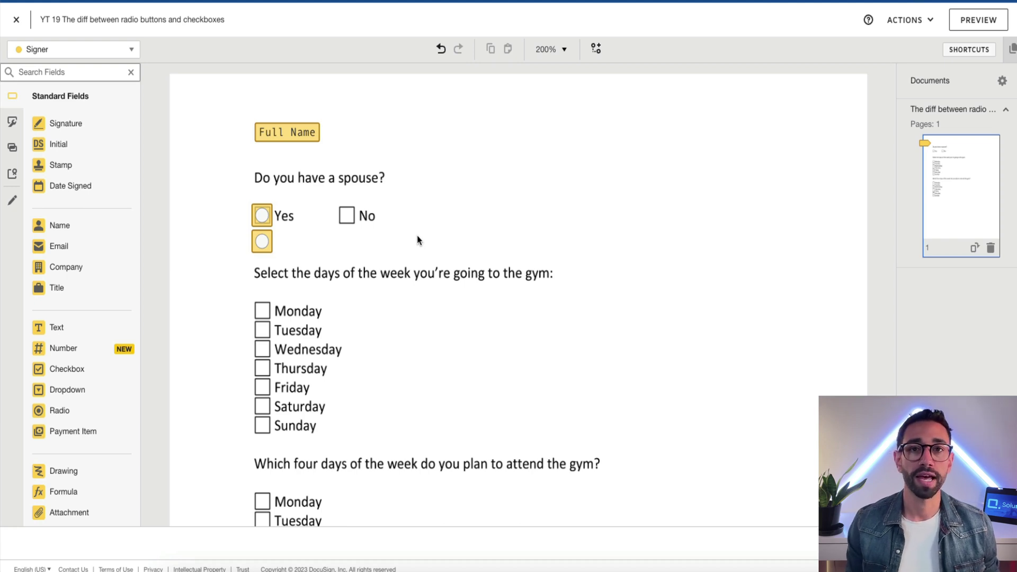
click(263, 243)
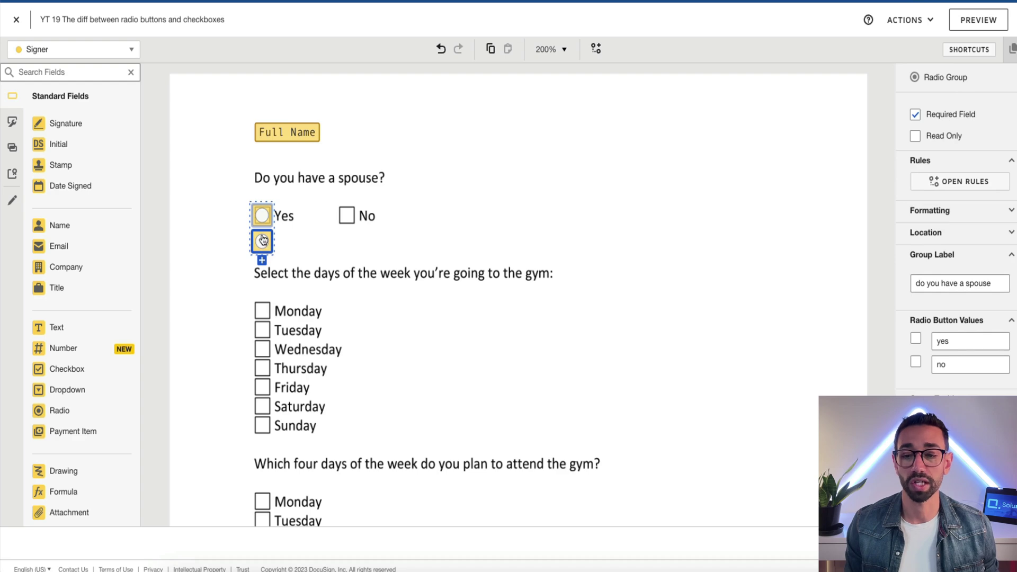
drag(261, 245, 344, 216)
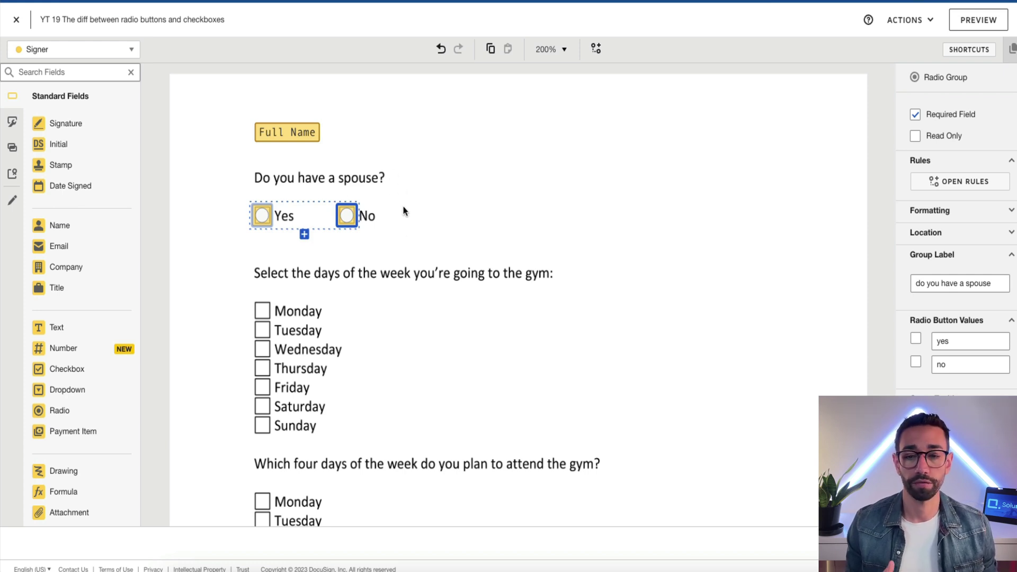
- Add a third spouse radio button right of No, then delete it
click(304, 235)
drag(304, 241, 422, 216)
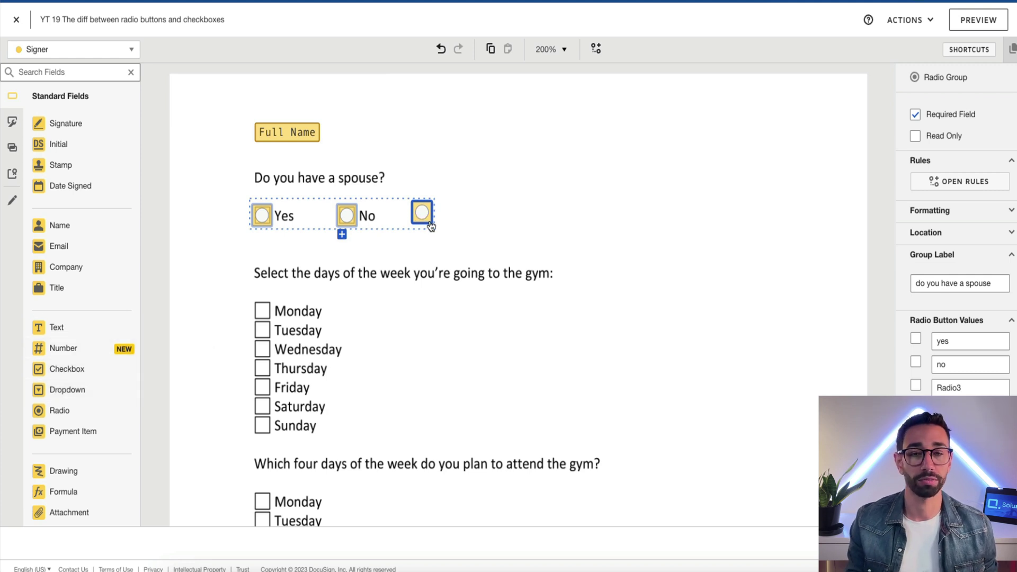
key(Delete)
scroll(380, 201, down, 1)
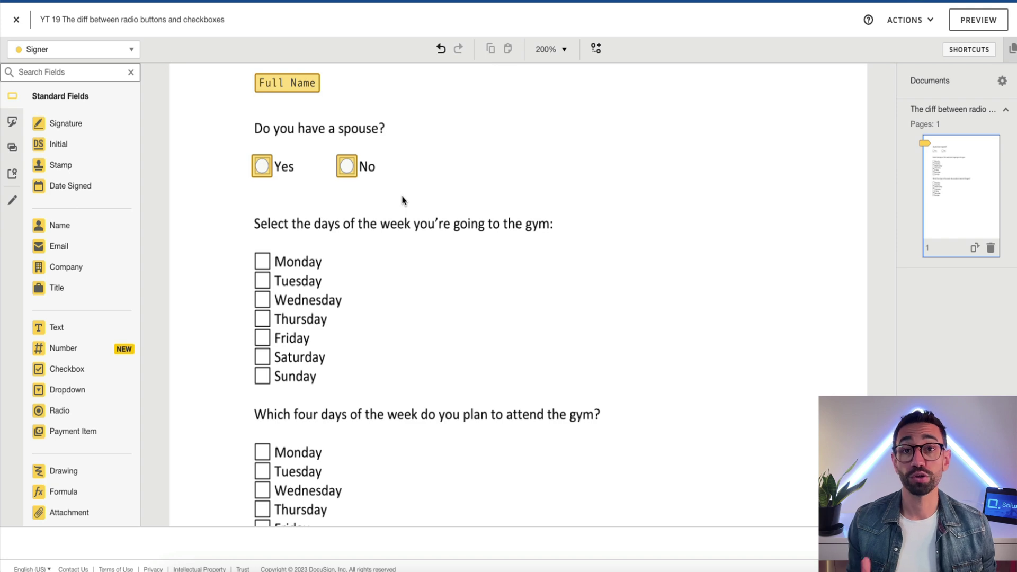
click(260, 169)
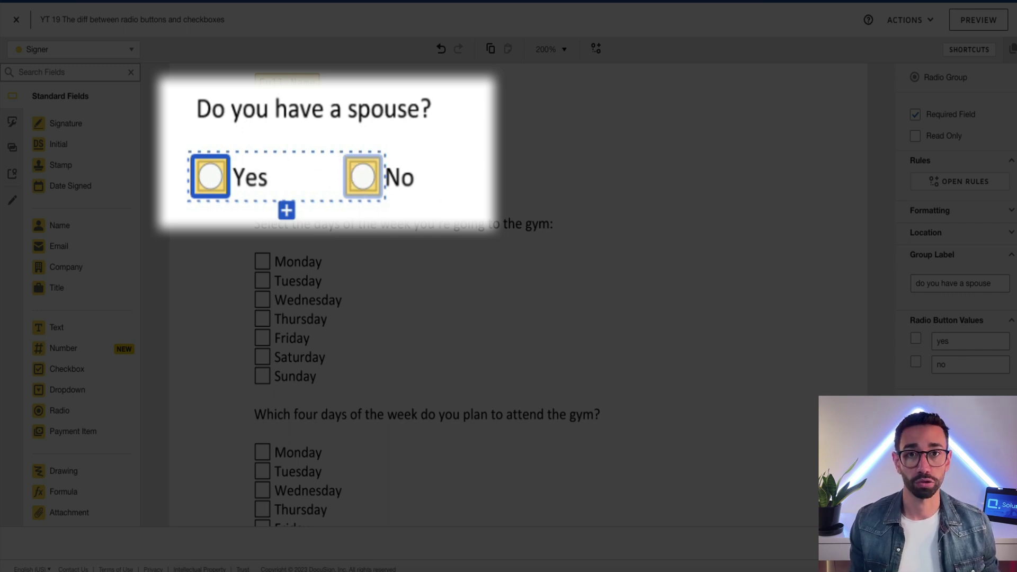
click(331, 176)
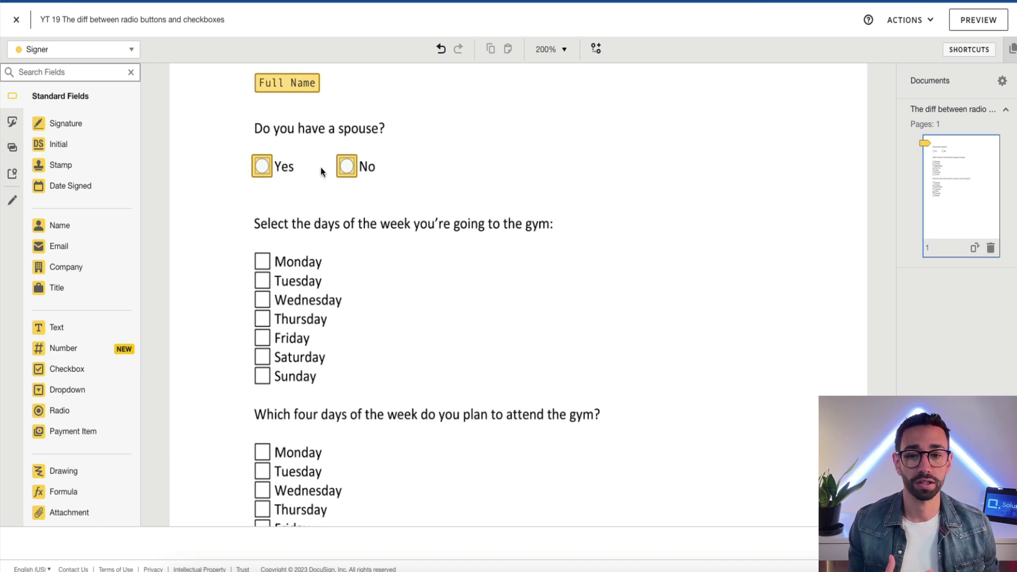
click(346, 166)
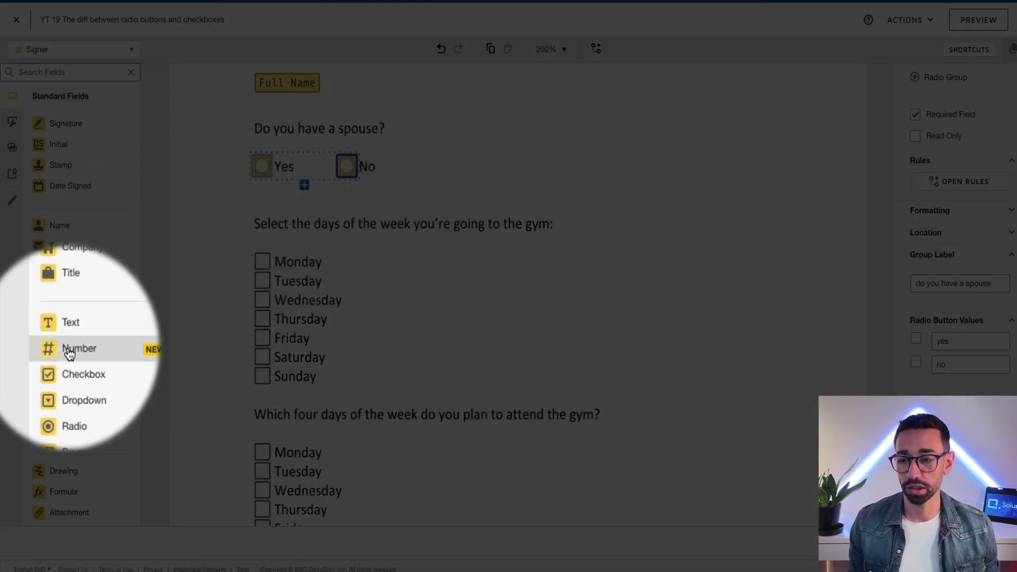
- Add a two-checkbox group under Yes and No and tick both boxes
drag(58, 369, 261, 198)
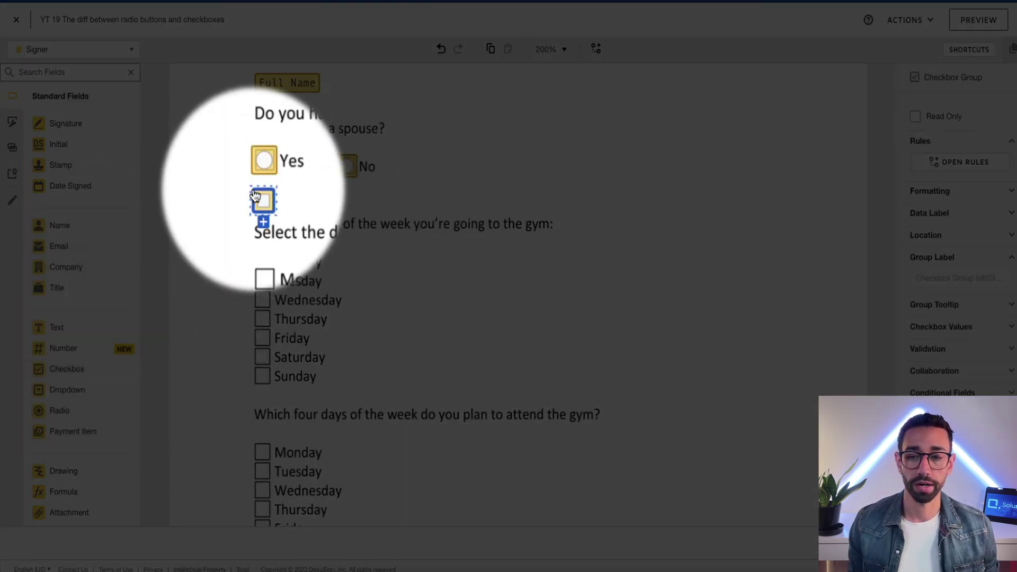
click(261, 215)
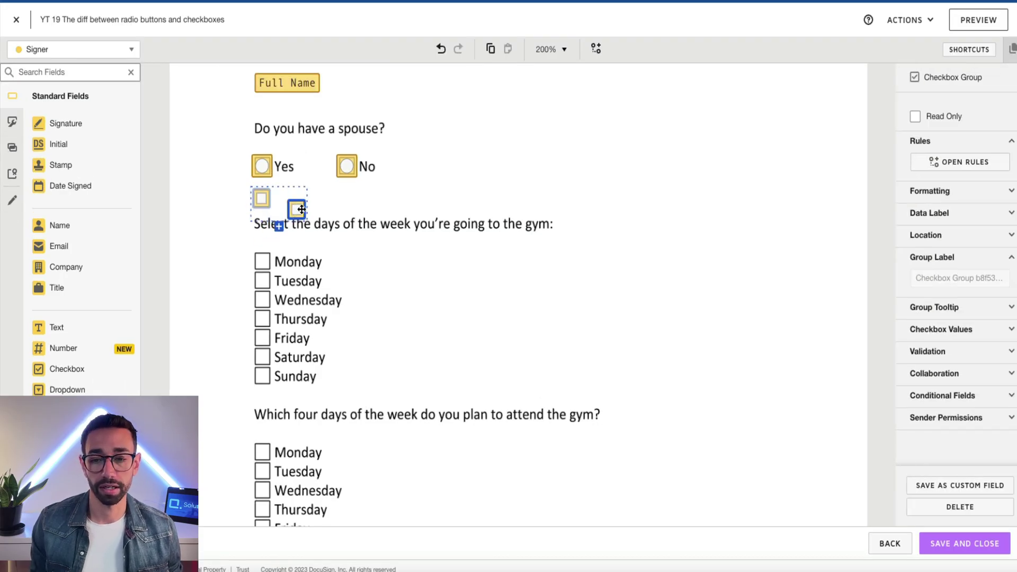
click(348, 198)
click(260, 200)
click(348, 200)
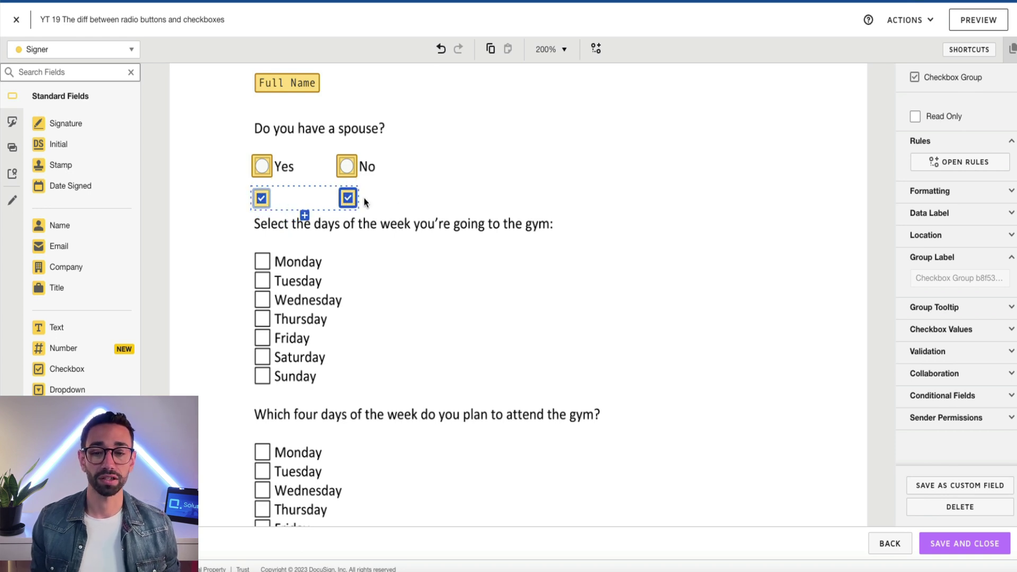
click(293, 168)
- Pre-select No in the spouse radio group, then select the checkbox group
click(262, 167)
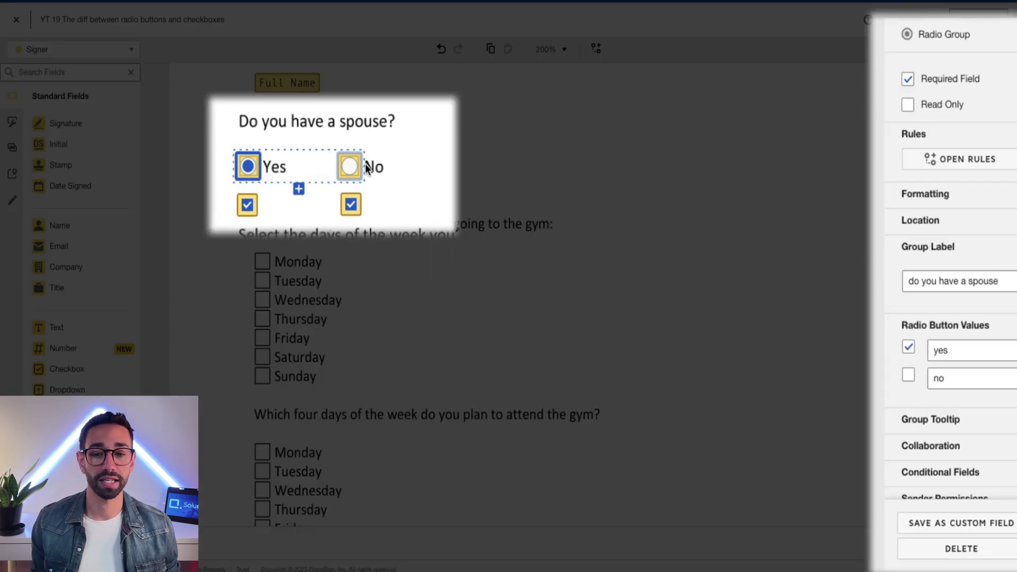
click(350, 169)
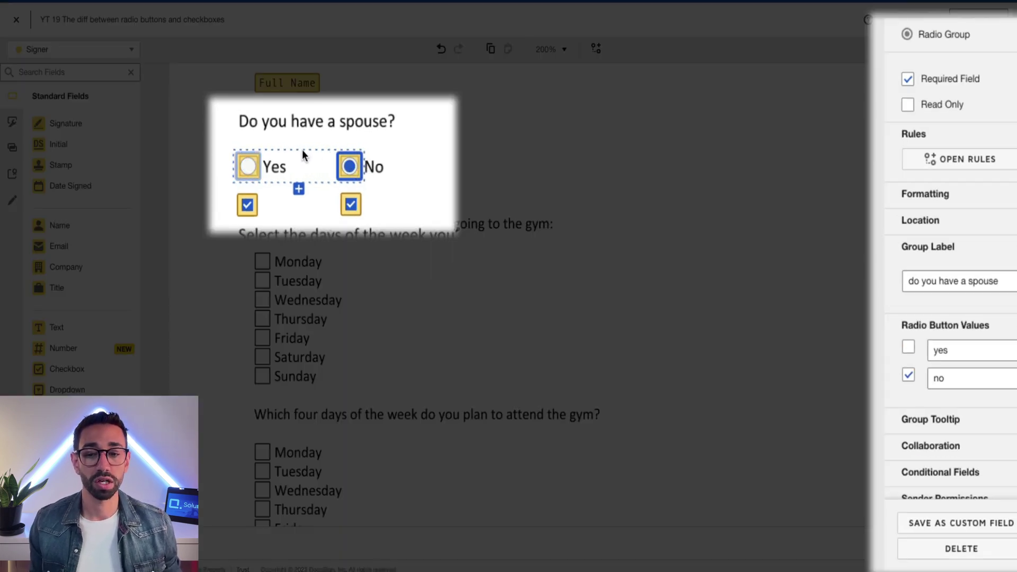
click(466, 202)
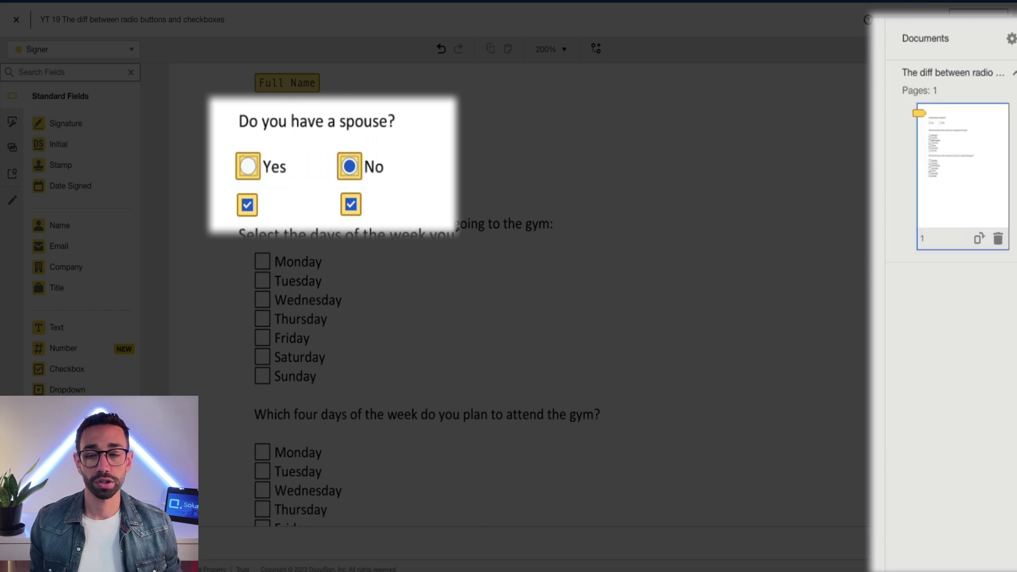
click(350, 206)
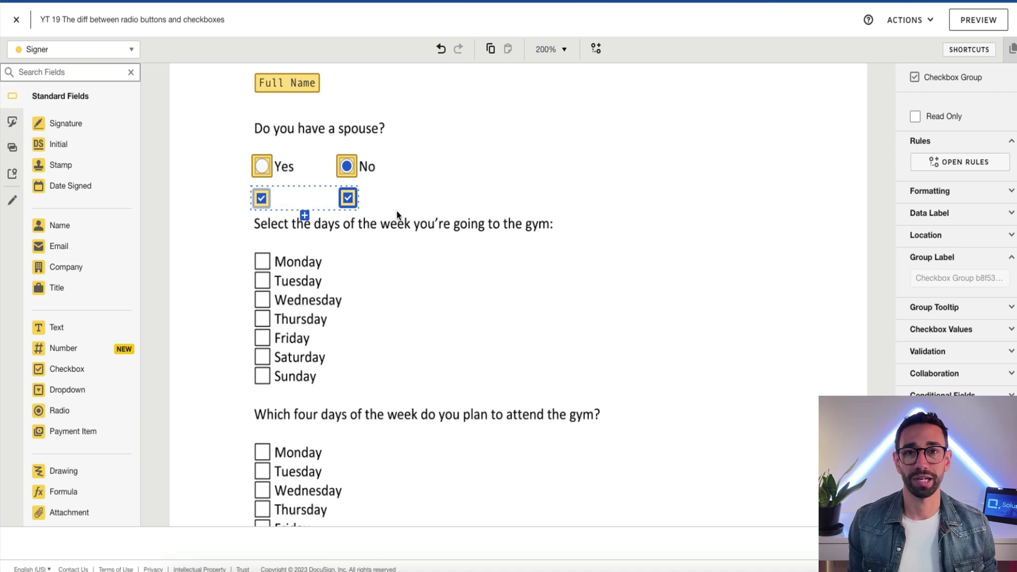
- Show the checkbox pair's validation settings, which require a minimum of 0
click(271, 164)
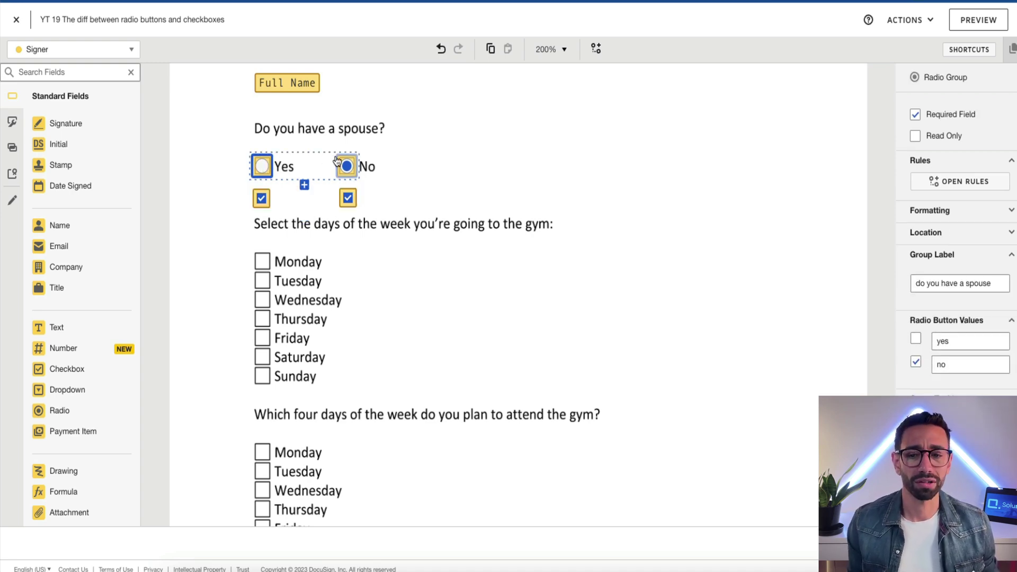
click(394, 194)
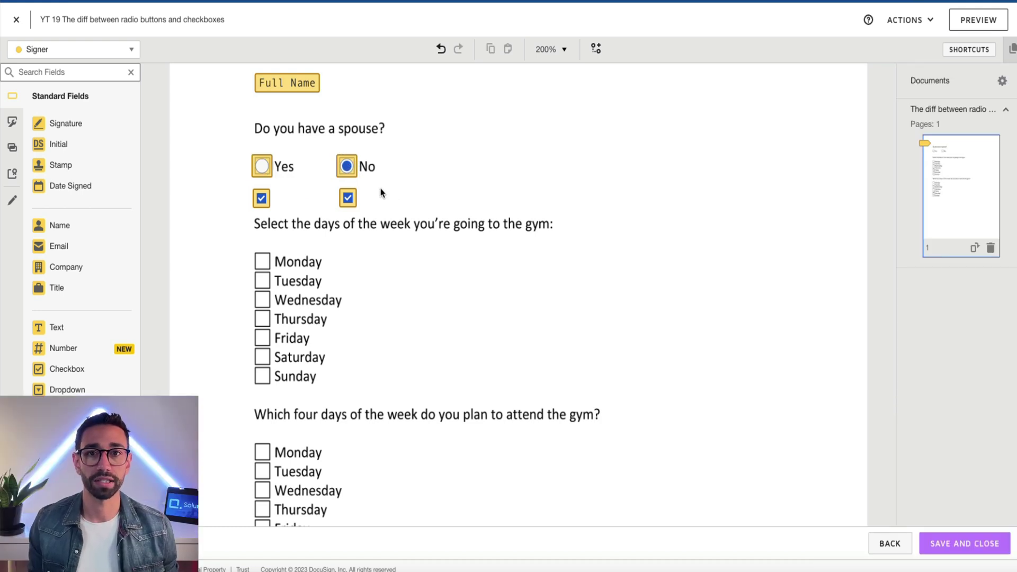
click(262, 201)
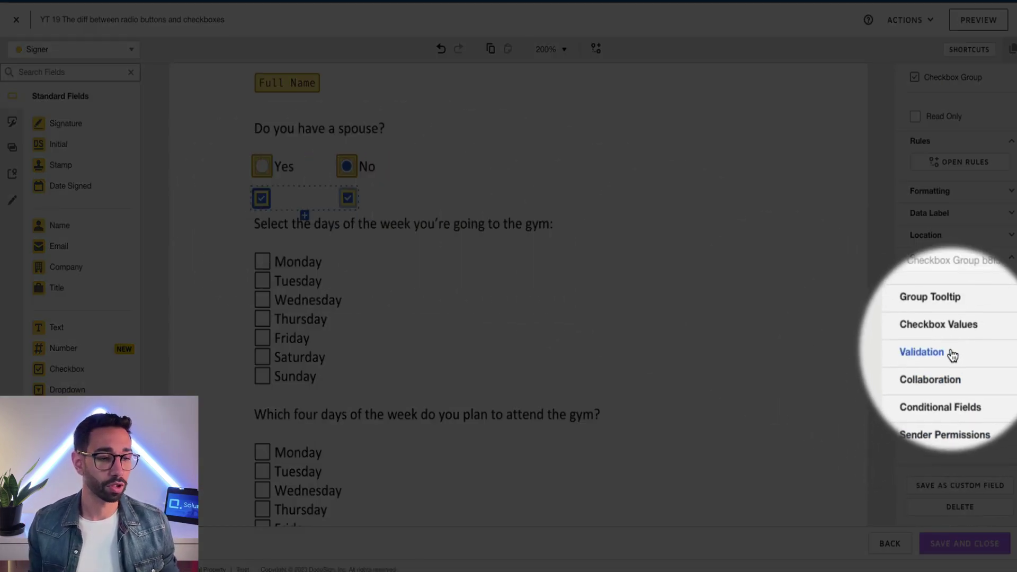
click(948, 354)
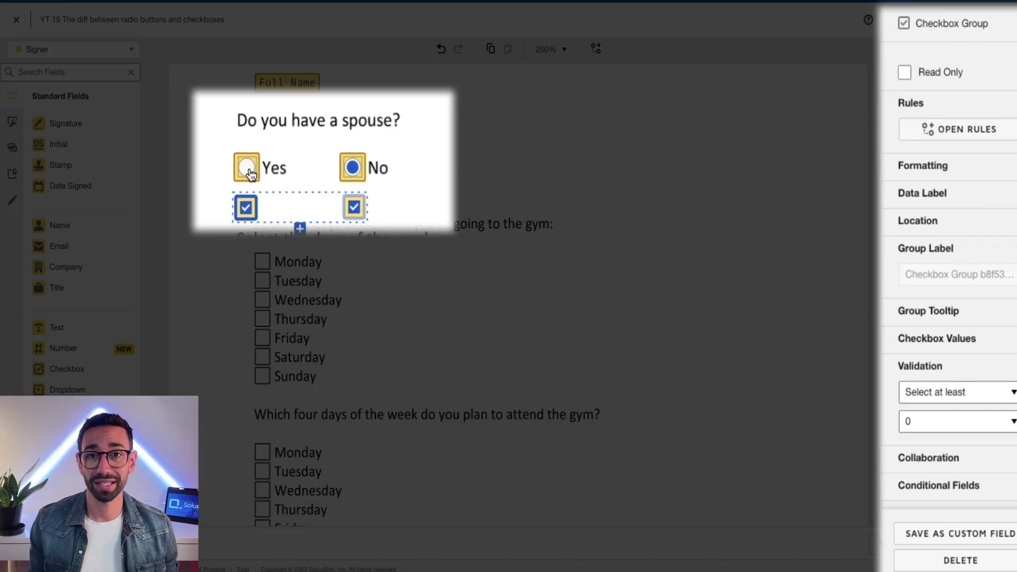
- Pre-select Yes for the spouse question and untick both checkboxes beneath Yes and No
click(245, 167)
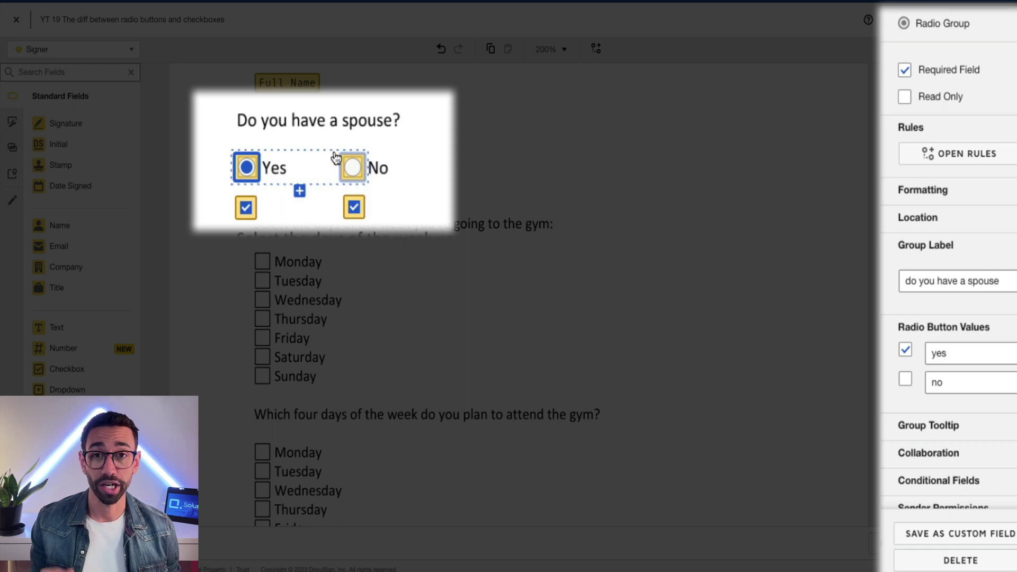
click(247, 207)
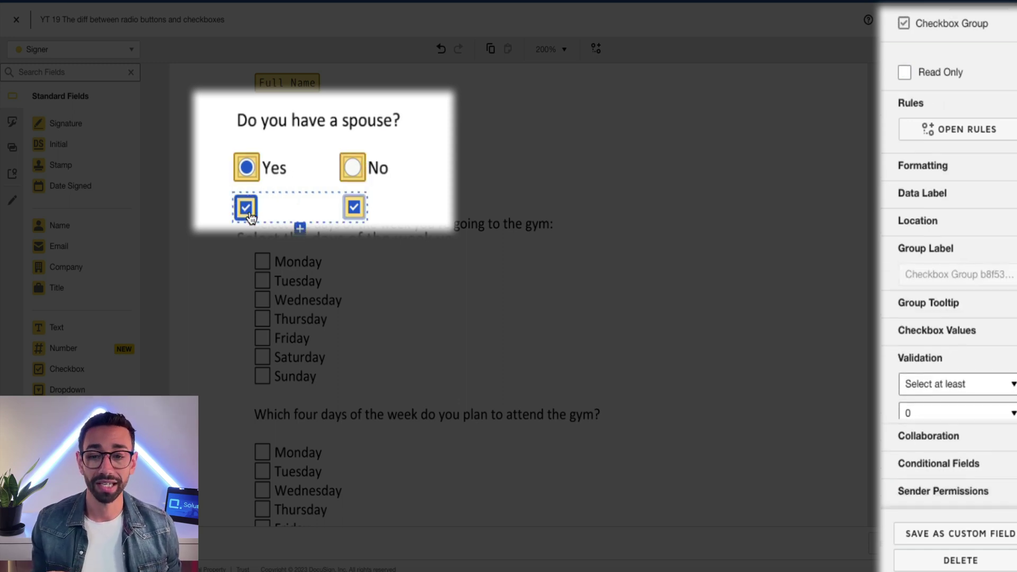
click(354, 209)
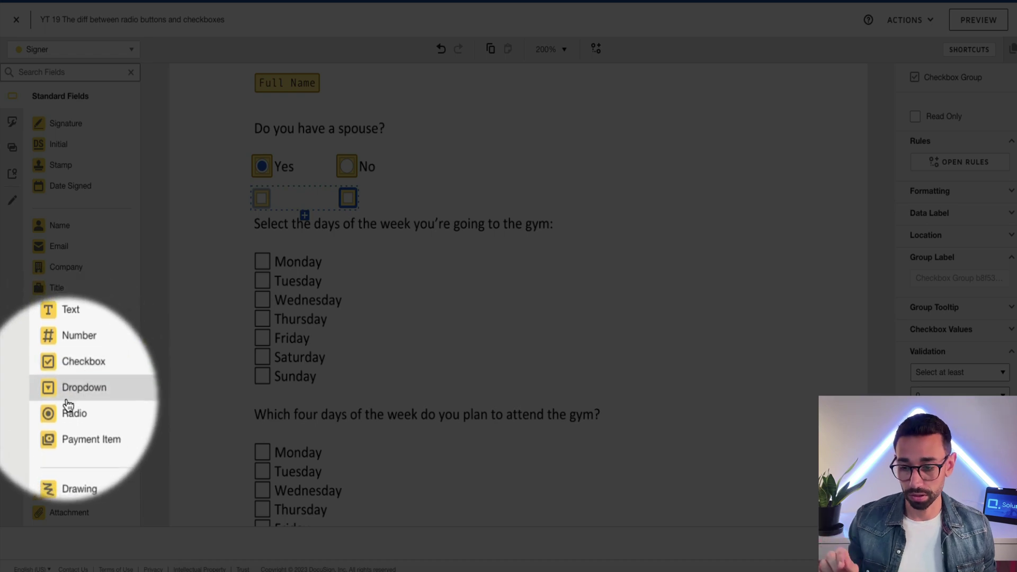
drag(68, 405, 265, 371)
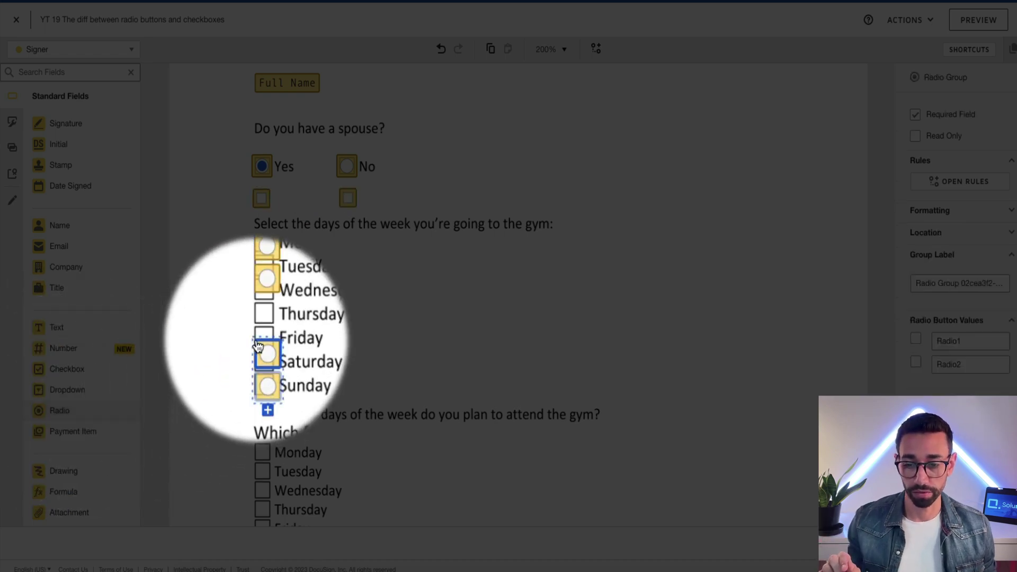
key(Delete)
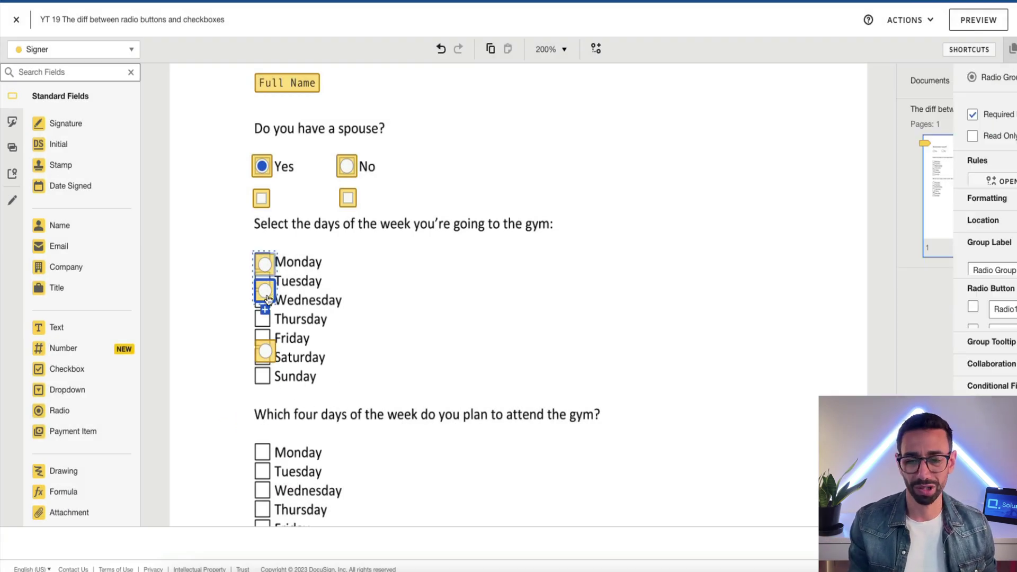
drag(265, 351, 261, 290)
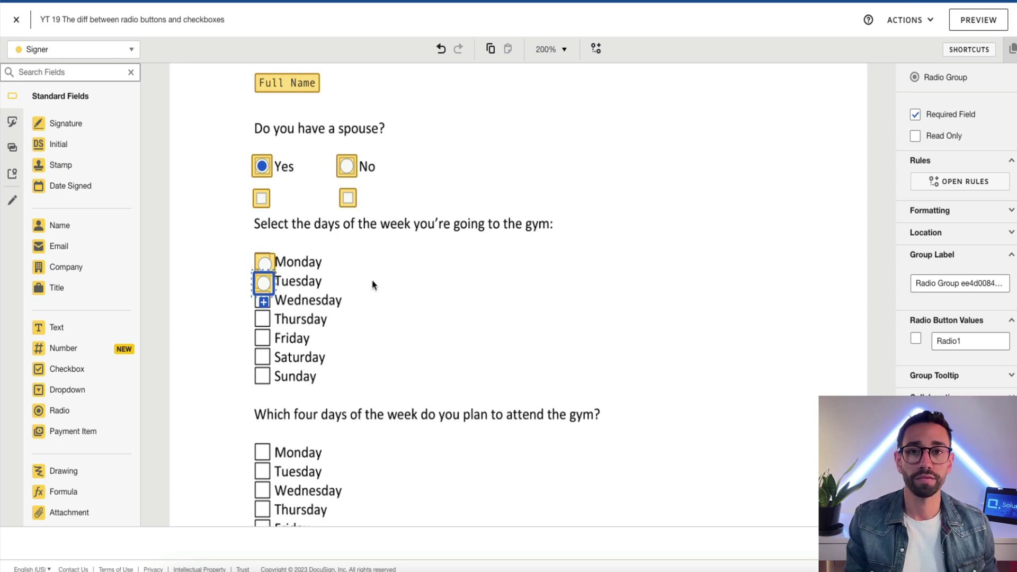
drag(372, 285, 238, 250)
key(Delete)
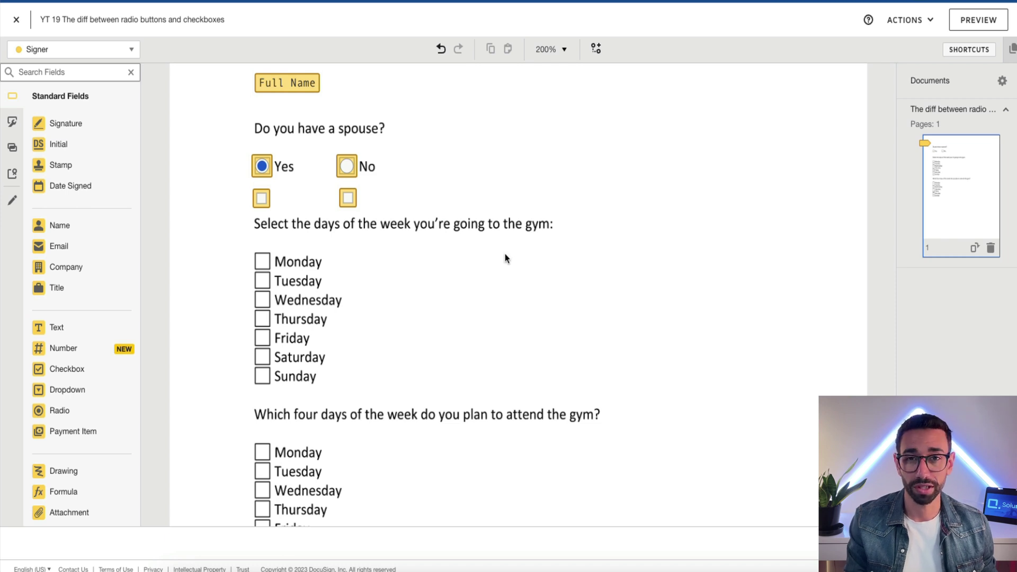
- Paste a seven-checkbox group over the first day list and tick Monday through Thursday
key(ctrl+v)
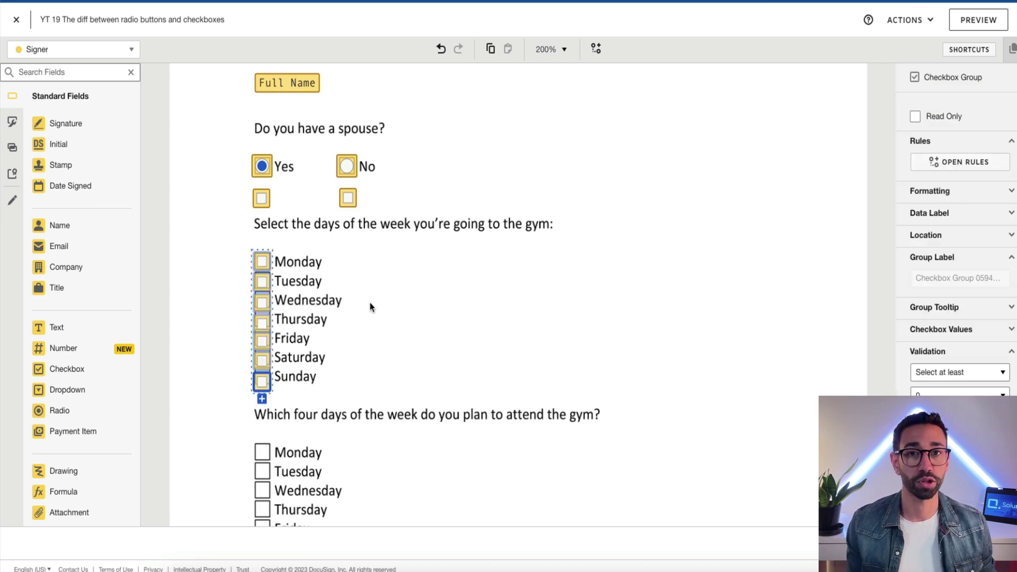
click(262, 263)
click(262, 303)
click(262, 323)
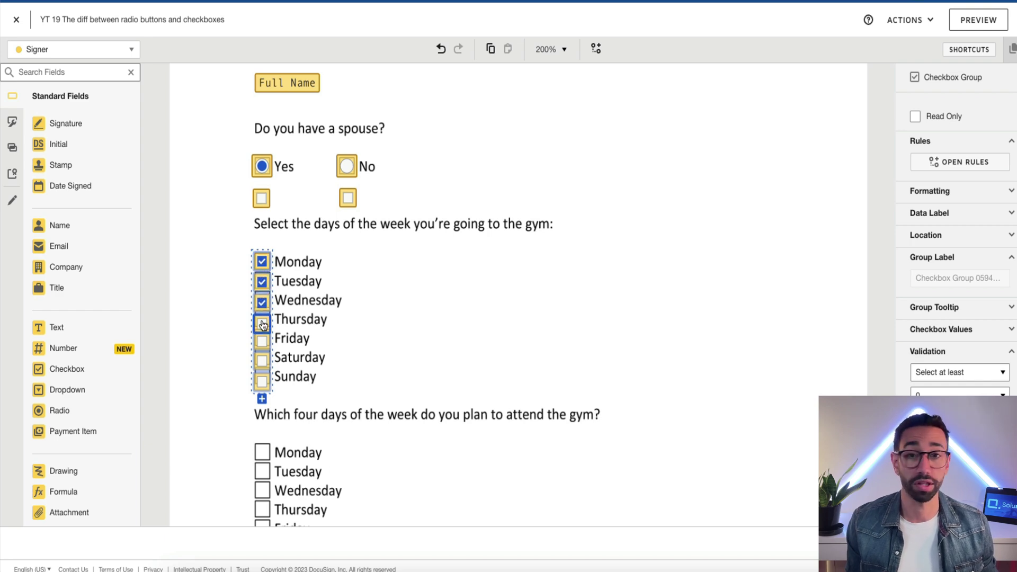
click(382, 346)
scroll(471, 349, down, 3)
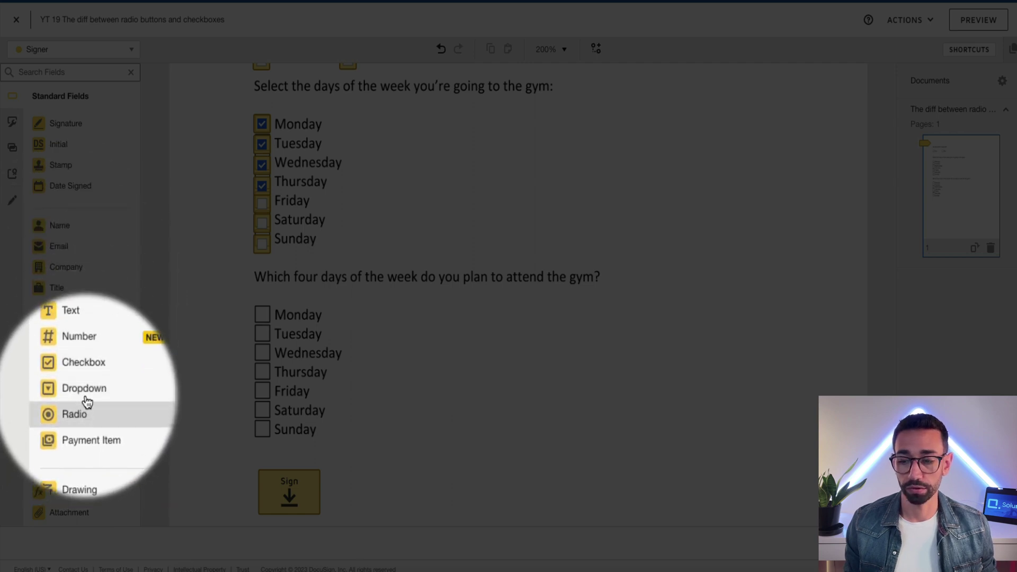
- Place a checkbox group on the second day list with validation 'Select exactly' 4
drag(85, 366, 242, 325)
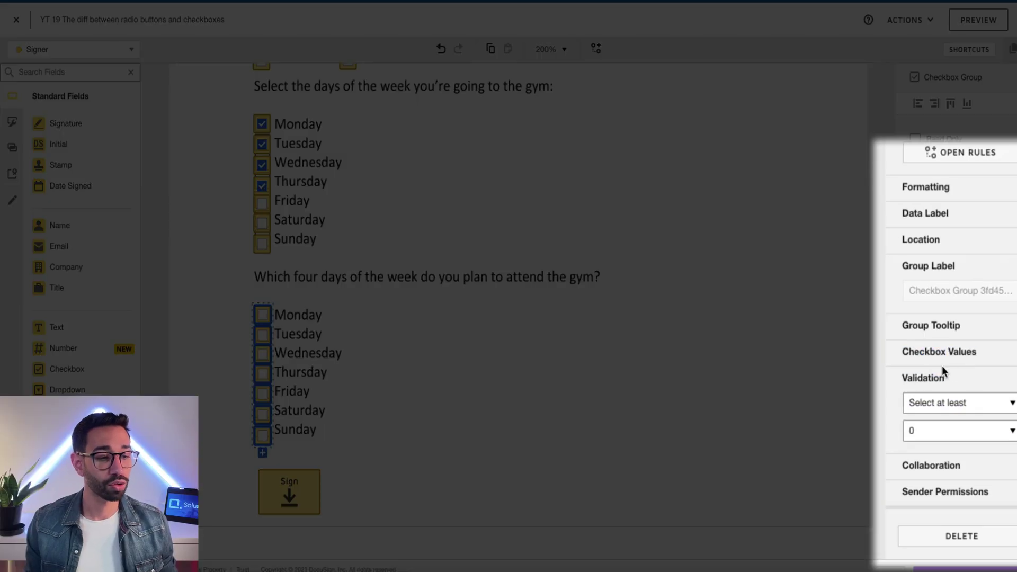
click(977, 402)
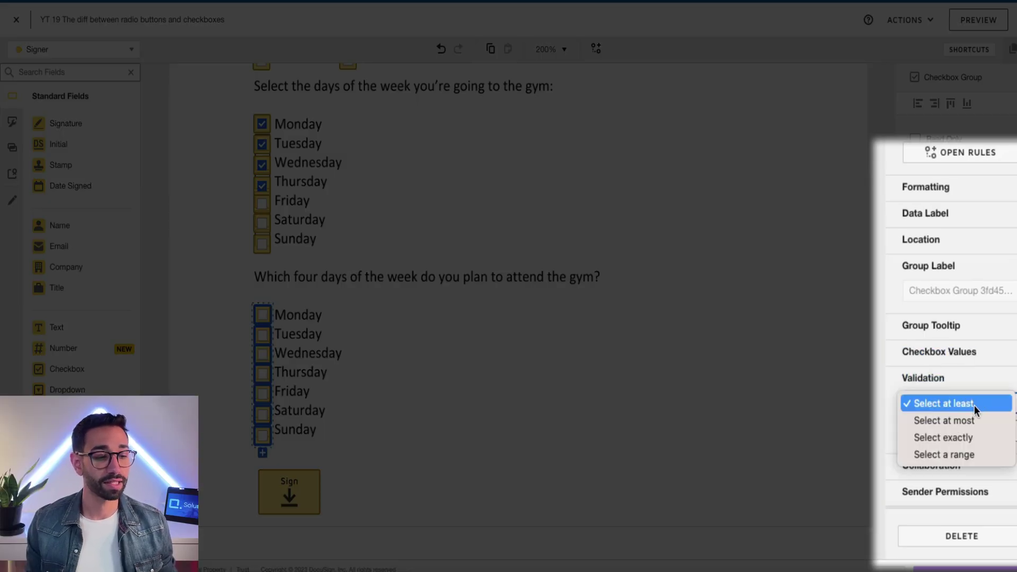
click(946, 438)
click(954, 435)
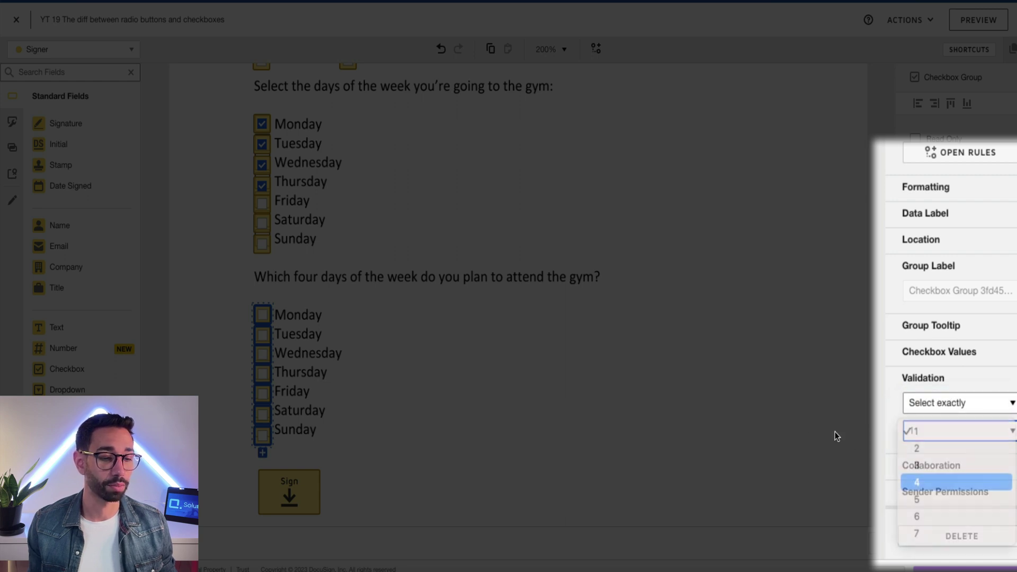
key(Return)
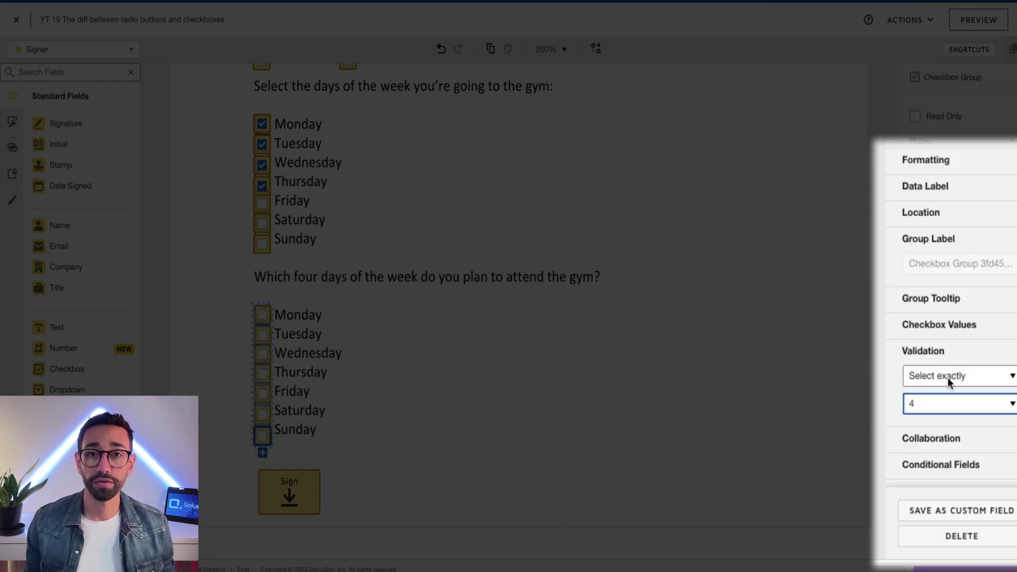
click(949, 377)
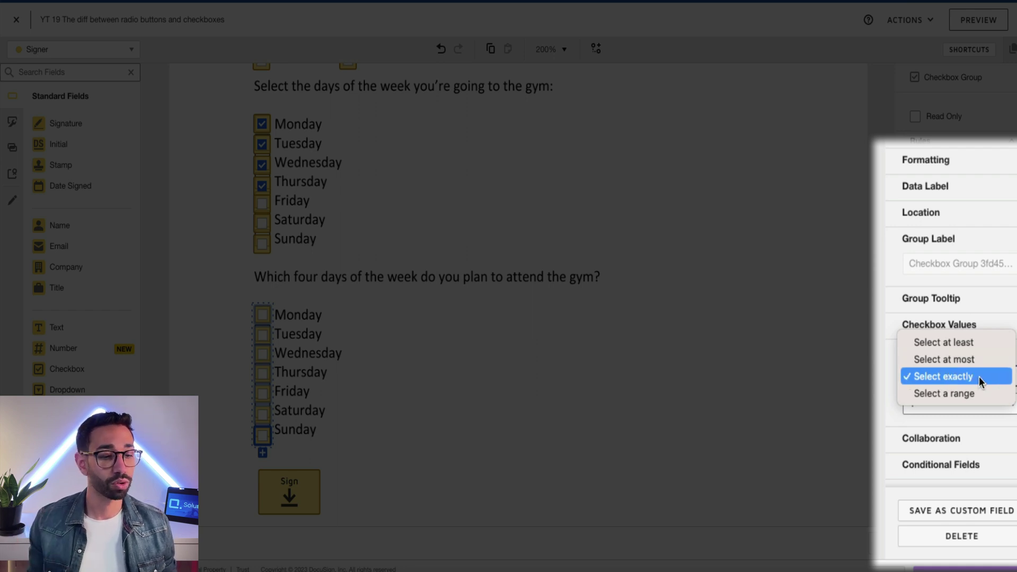
click(683, 374)
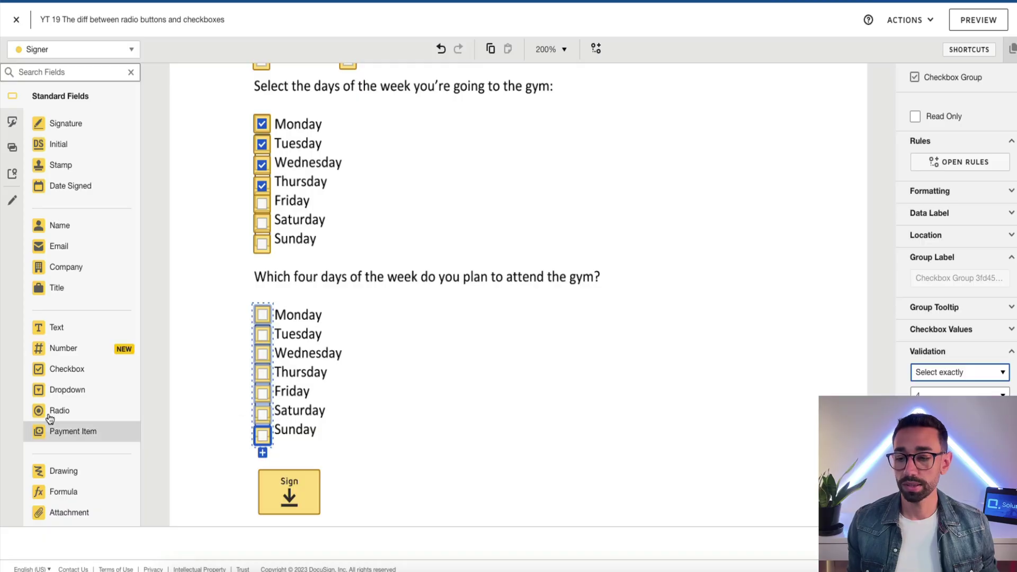
- Add a blank Text field to the right of the second gym-day list
drag(75, 330, 478, 347)
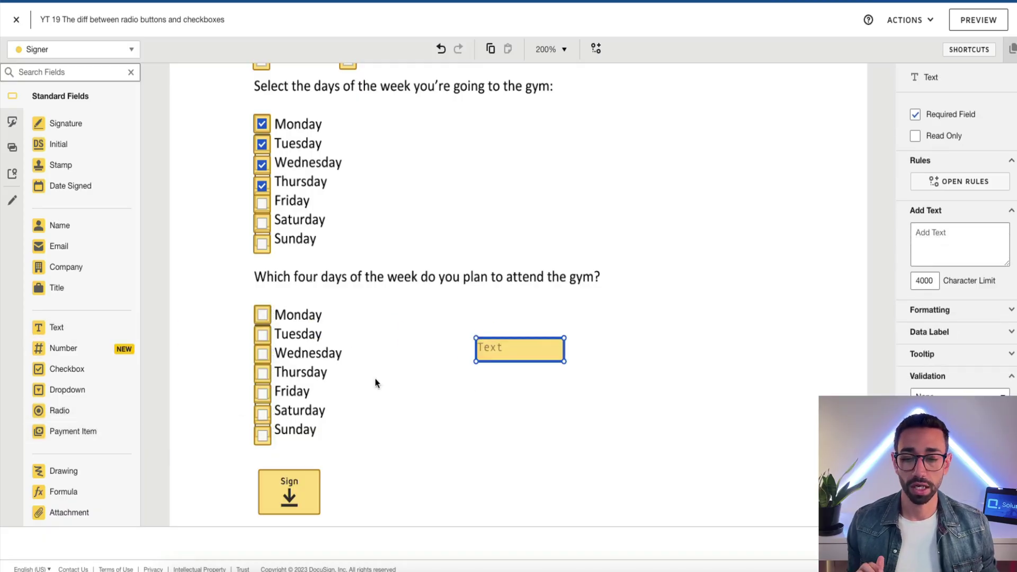
scroll(376, 379, up, 3)
click(262, 200)
scroll(517, 309, down, 2)
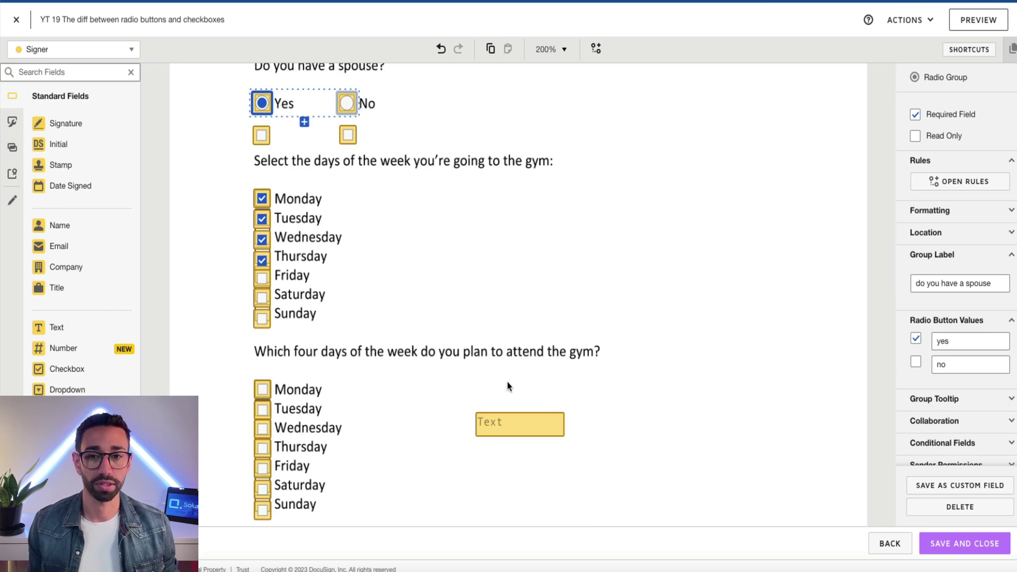
- Make the Text field show only when the checkbox under Yes is Unchecked
click(264, 139)
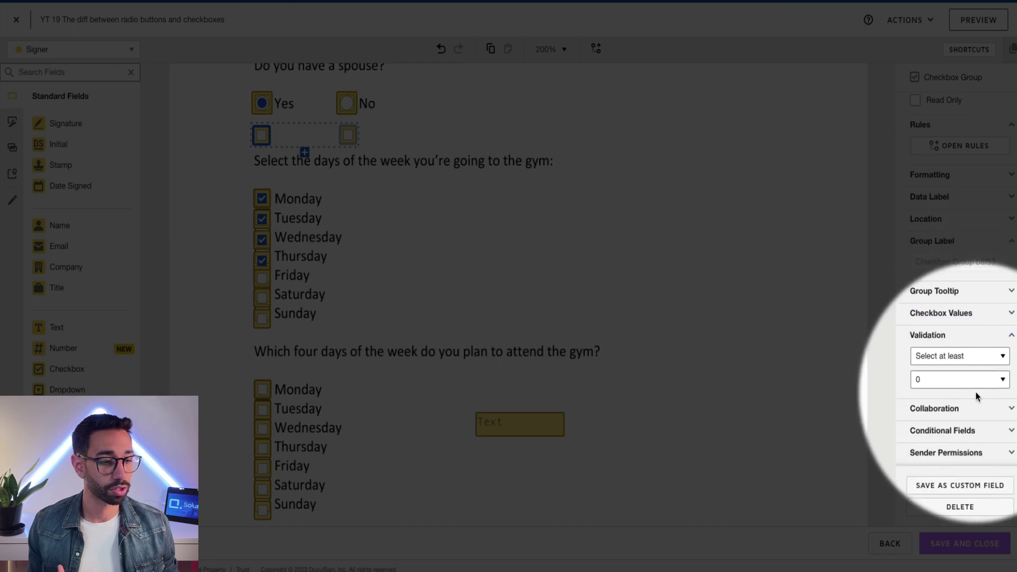
click(943, 430)
click(546, 19)
click(542, 48)
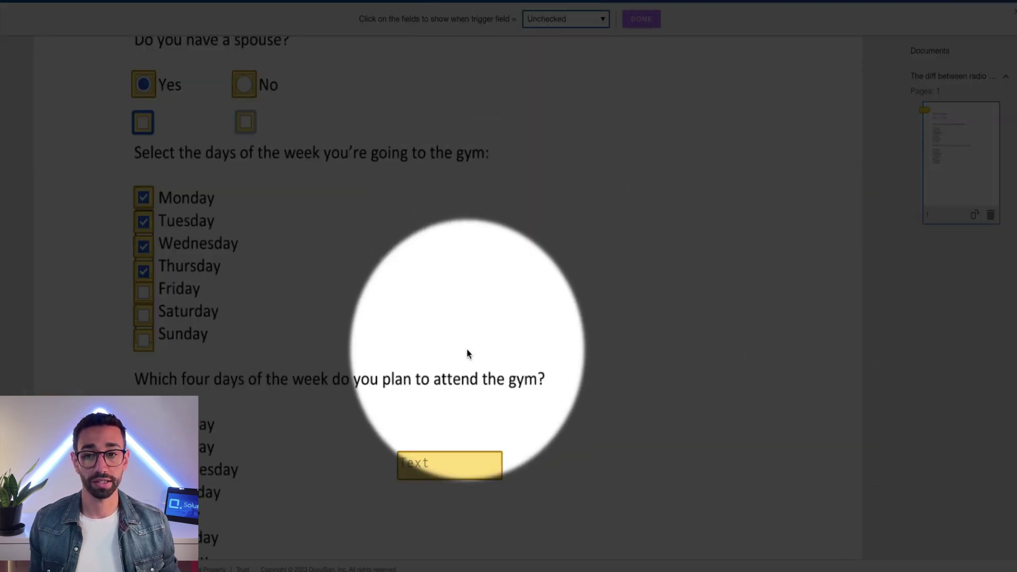
click(452, 464)
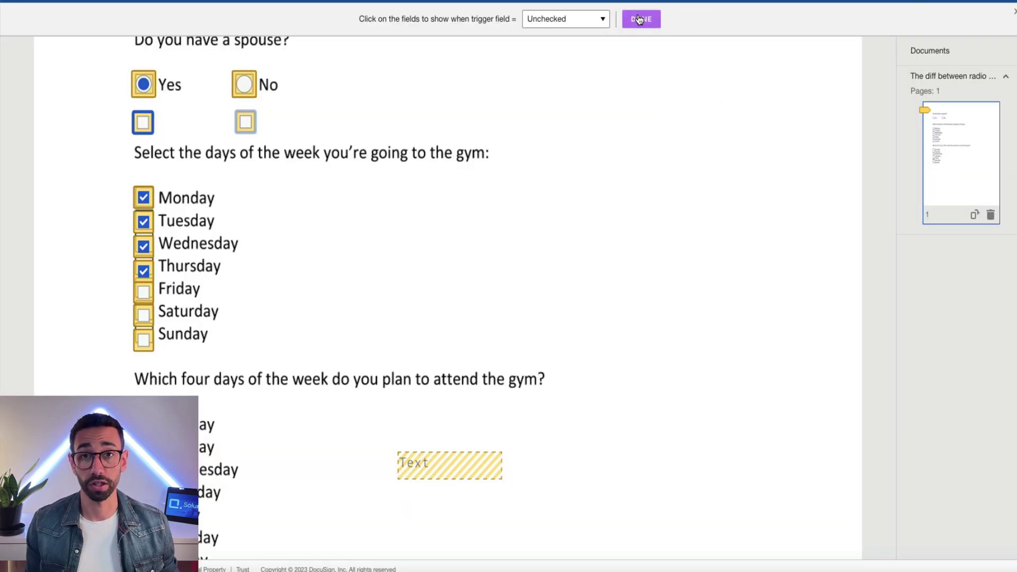
click(641, 19)
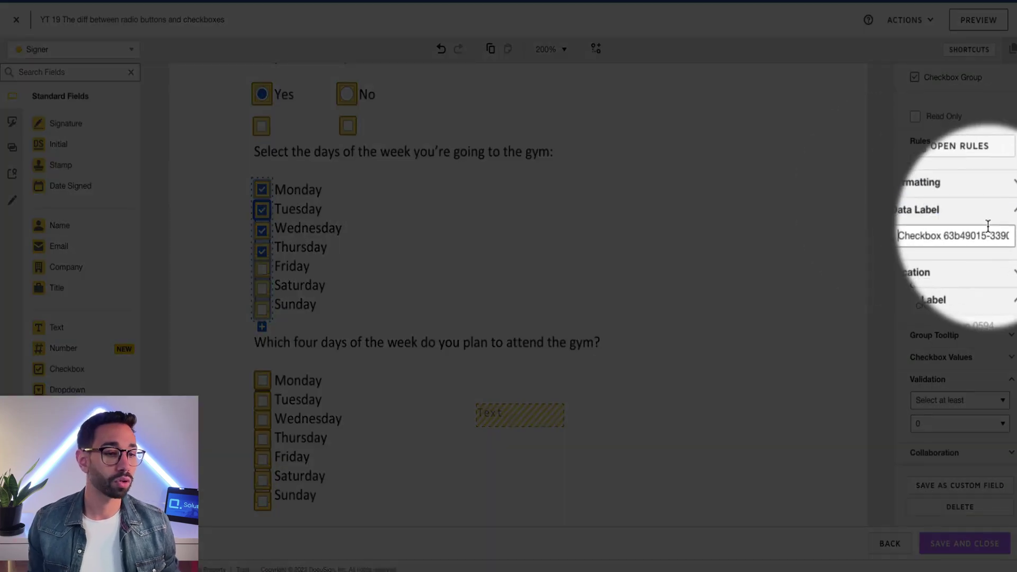
triple_click(982, 227)
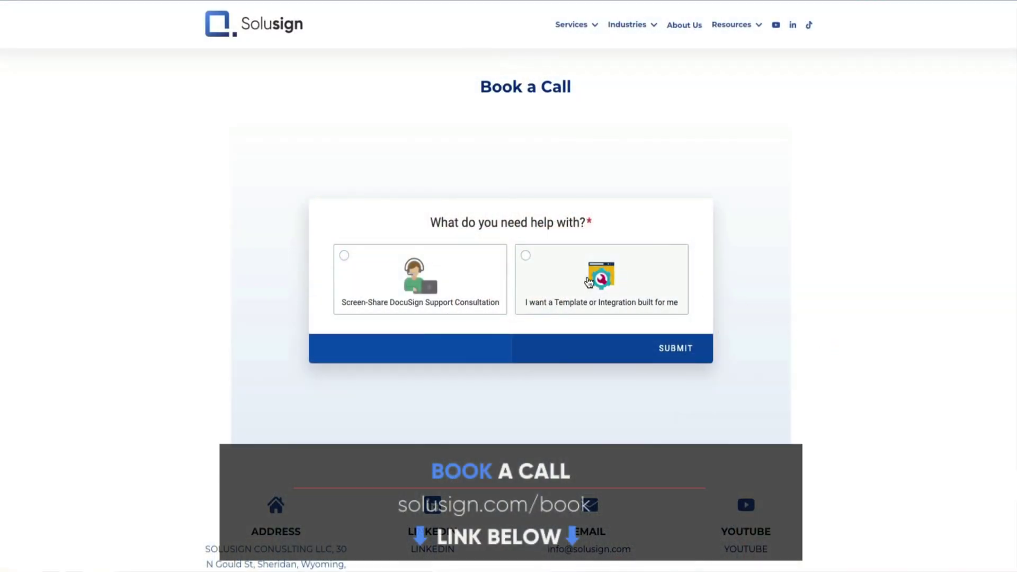
- On the Book a Call form, request a DocuSign Integration build and pick the 23rd as the call date
click(590, 281)
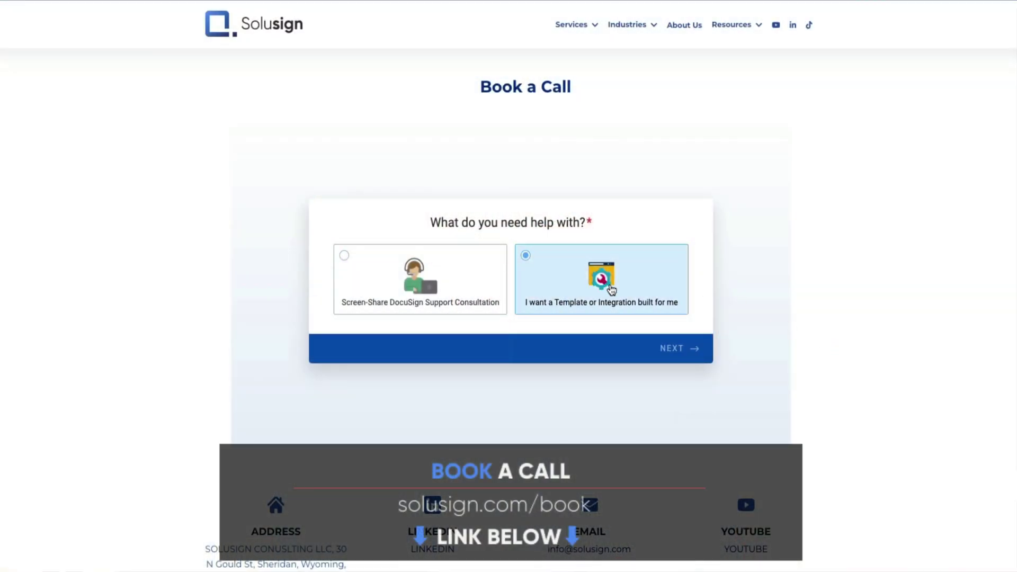
click(615, 291)
click(609, 271)
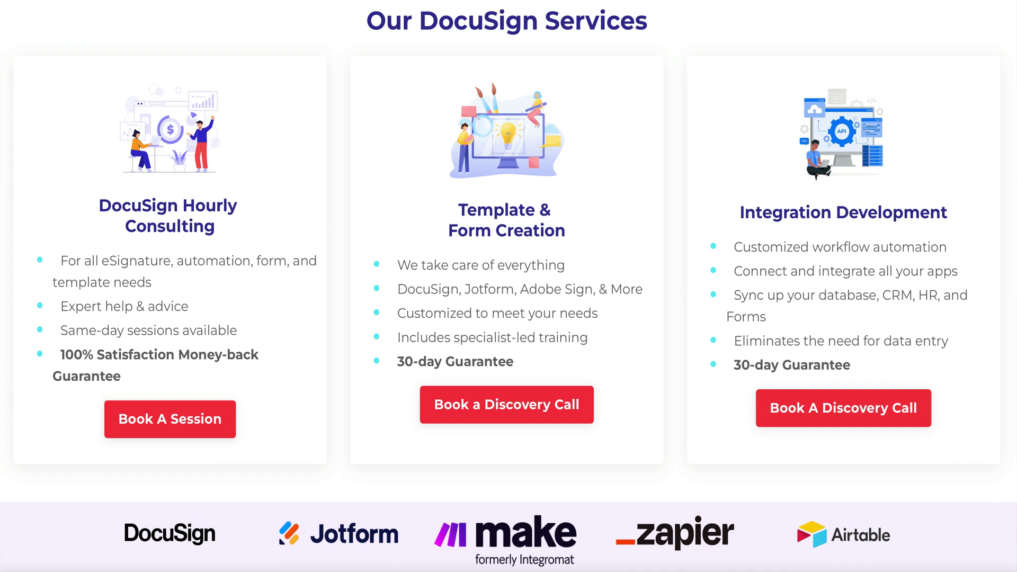